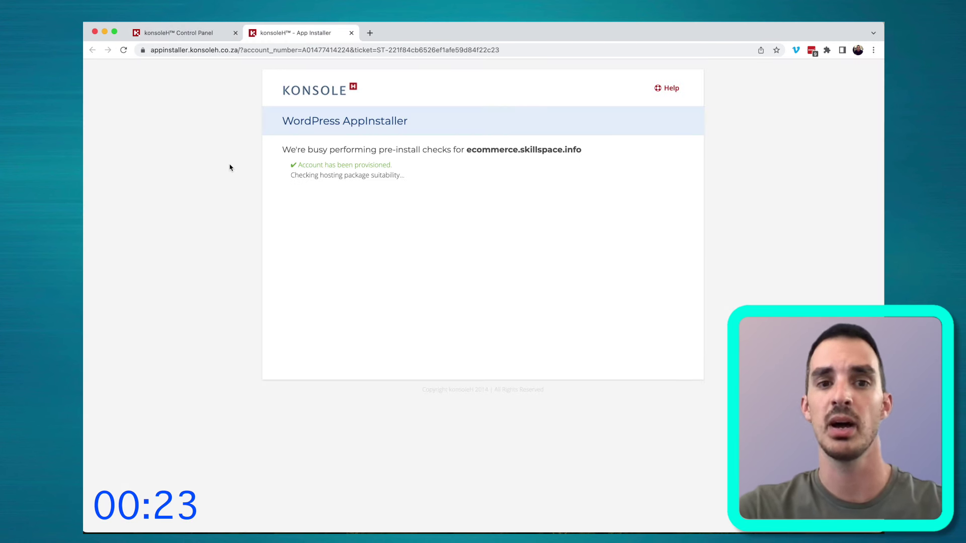
Start the WordPress installation on ecommerce.skillspace.info in the konsoleH App Installer
click(629, 308)
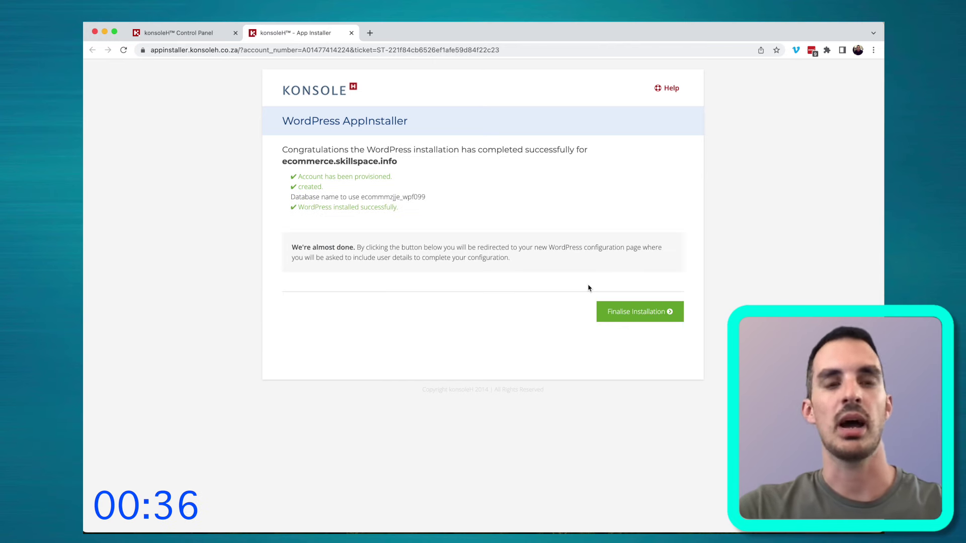
Finalise the installation and enter site title My Food Store, admin username, password and e-mail
click(667, 311)
click(535, 409)
click(452, 253)
text(My Food St)
click(426, 277)
text(James)
key(Tab)
key(Tab)
key(Tab)
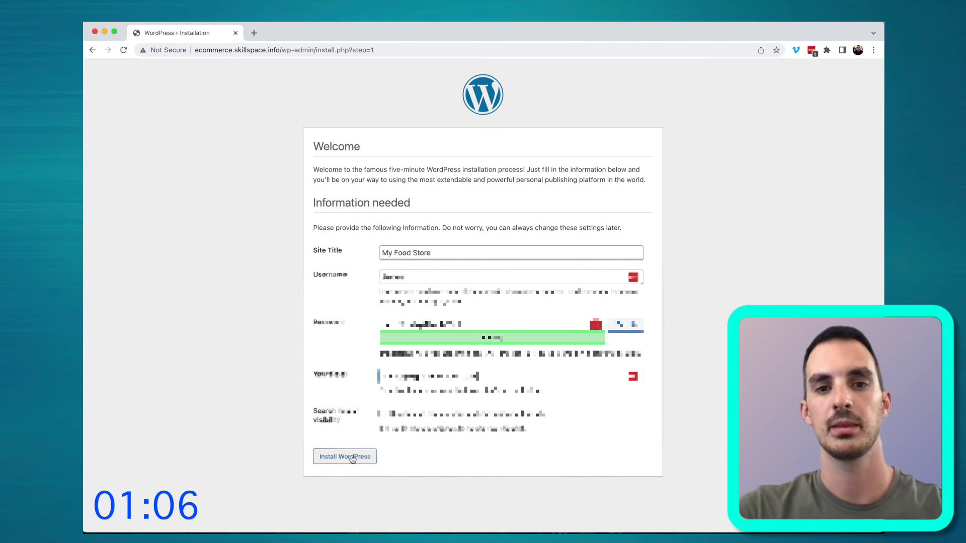
Run the WordPress install and log in with the admin username and password
click(352, 420)
click(356, 455)
click(324, 250)
text(James)
click(465, 226)
text(**************)
click(526, 251)
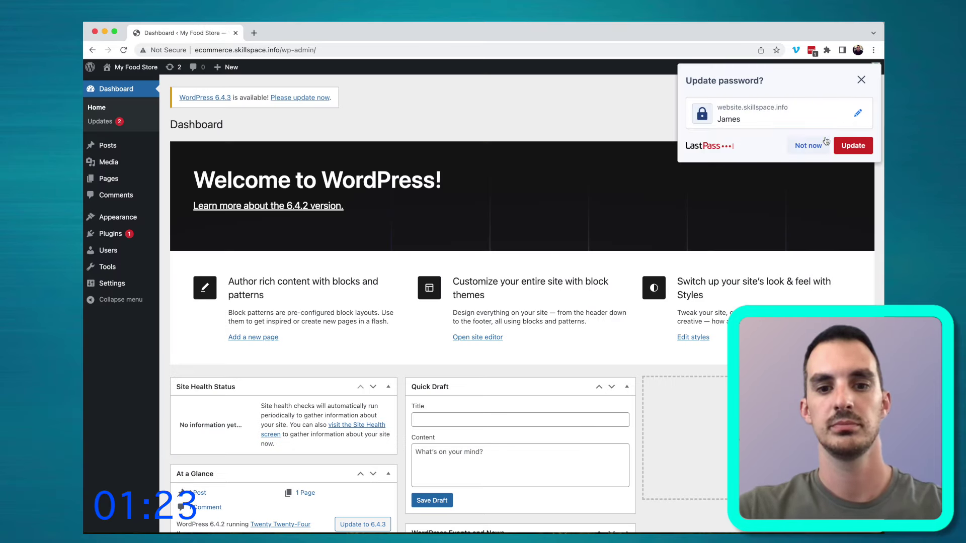
click(825, 141)
Bulk-delete the Akismet and Hello Dolly plugins
click(198, 235)
click(212, 160)
click(206, 182)
click(271, 159)
key(Return)
Search plugins for 'ssl' and install Really Simple SSL
click(755, 154)
text(ssl)
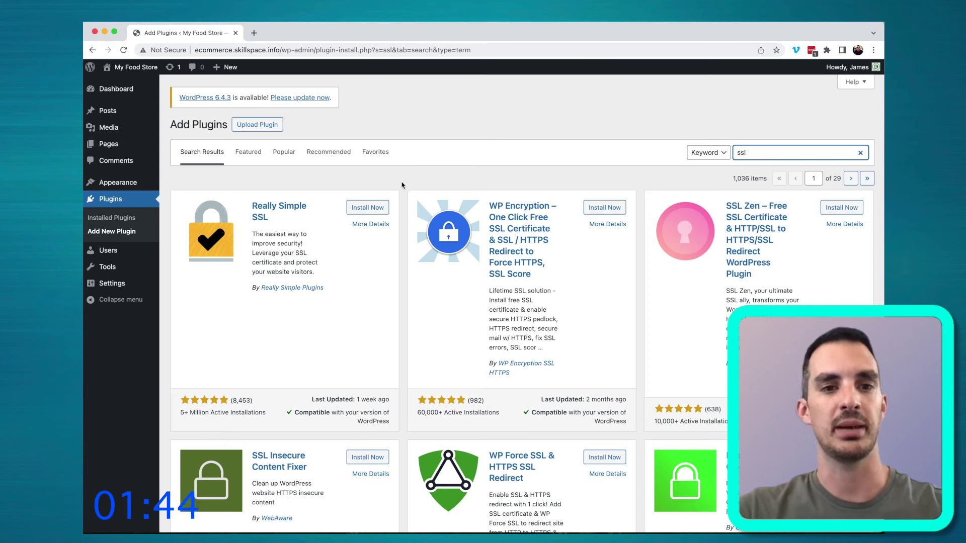
click(370, 209)
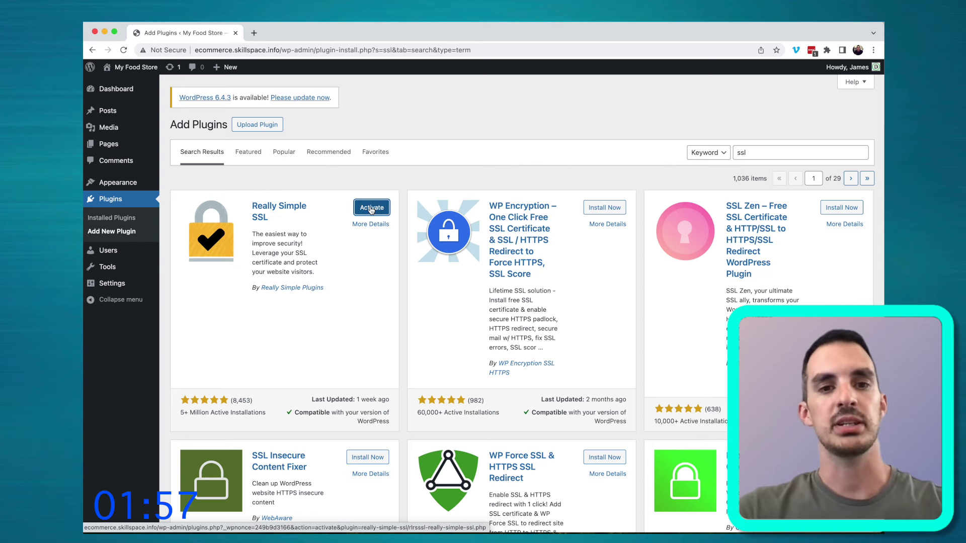
Activate the Really Simple SSL plugin and switch the site to SSL
click(371, 209)
scroll(370, 210, down, 1)
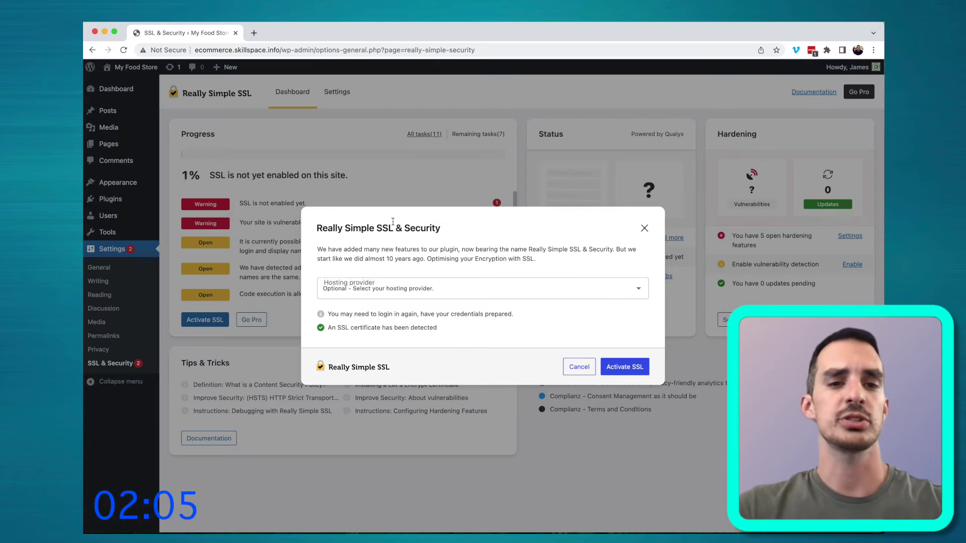
click(624, 367)
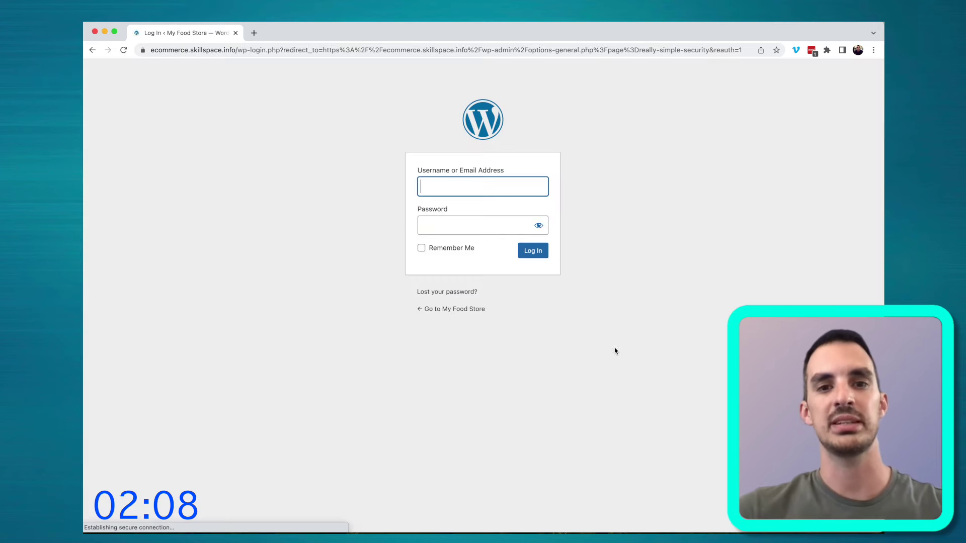
Reload the login page and log back in over HTTPS with the admin username and saved password
text(James)
key(Tab)
key(ctrl+v)
click(533, 250)
click(382, 50)
key(Return)
text(James)
key(Tab)
key(ctrl+v)
key(Return)
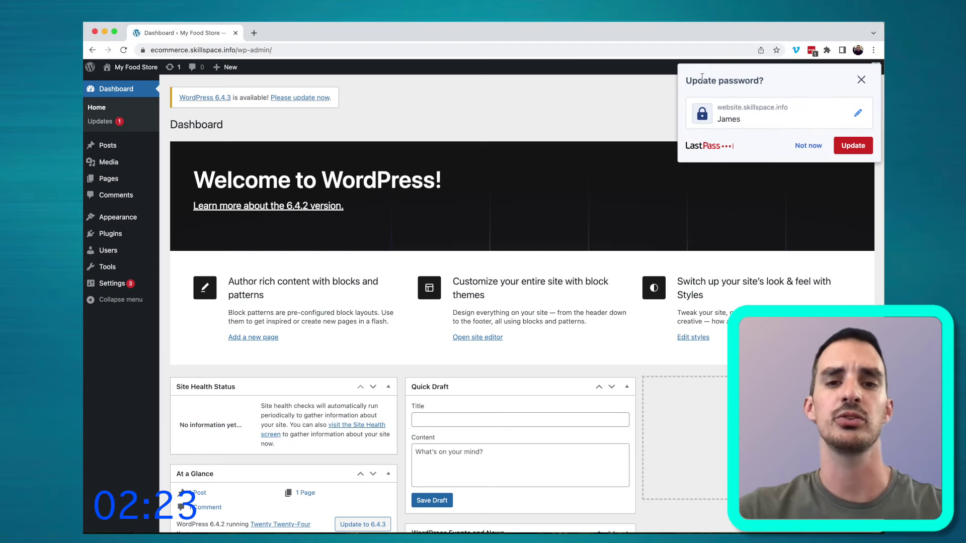
Update WordPress from version 6.4.2 to 6.4.3
click(807, 146)
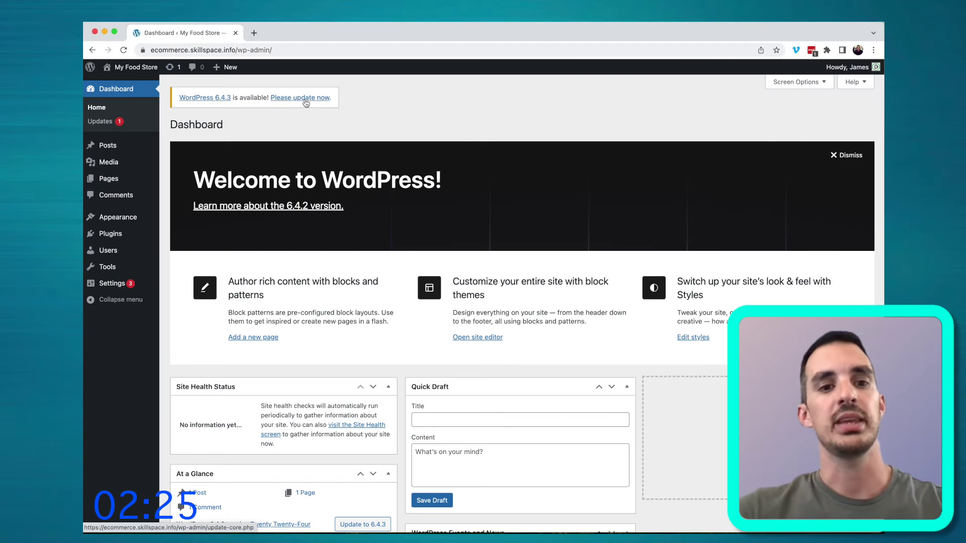
click(306, 102)
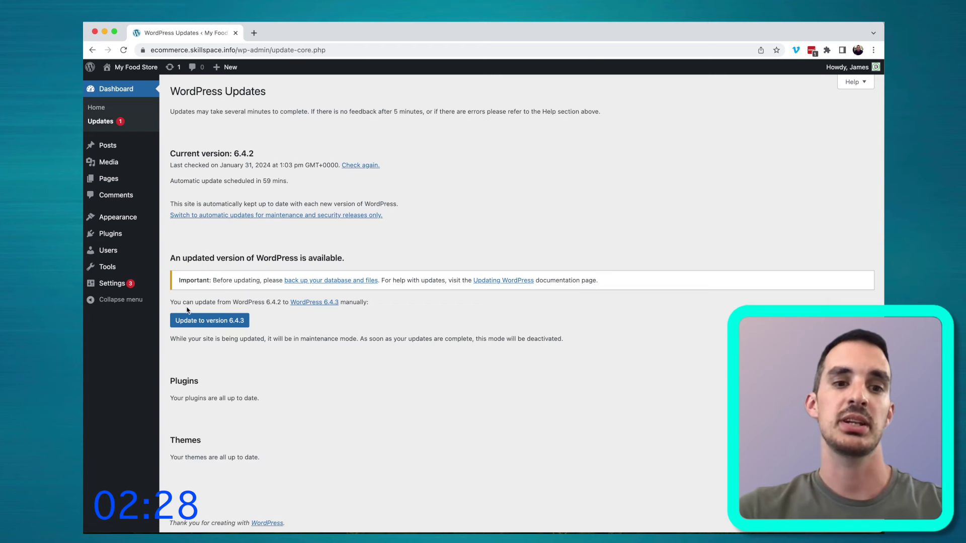
click(209, 321)
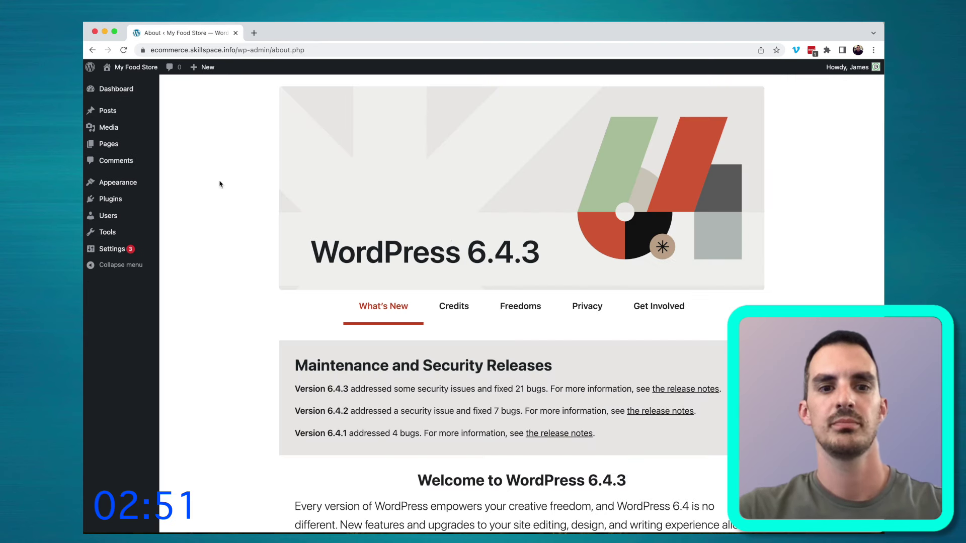
Delete the Twenty Twenty-Three and Twenty Twenty-Two themes
mouse_move(130, 184)
click(167, 185)
click(436, 175)
click(540, 507)
click(565, 124)
click(459, 161)
click(533, 506)
click(565, 124)
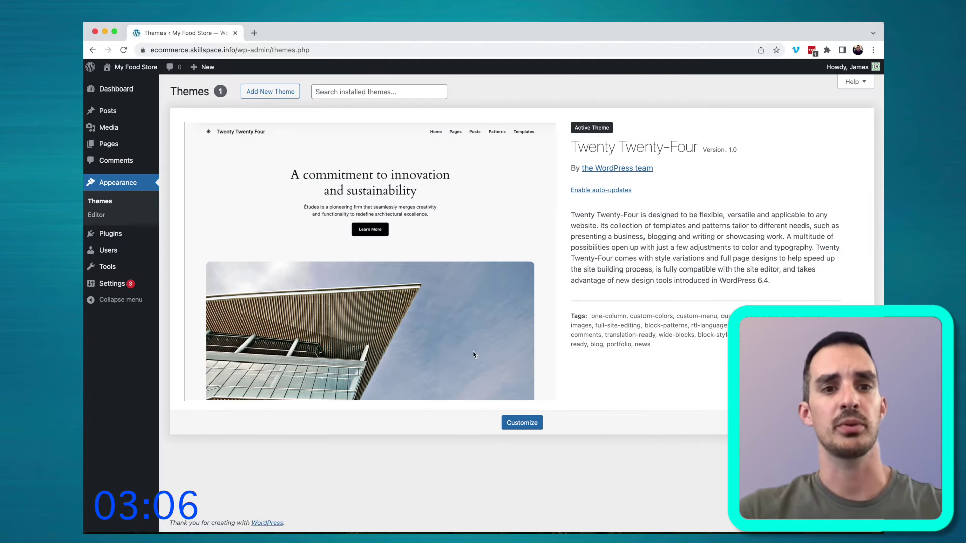
Install and activate the Astra theme, then install its Starter Templates
click(270, 91)
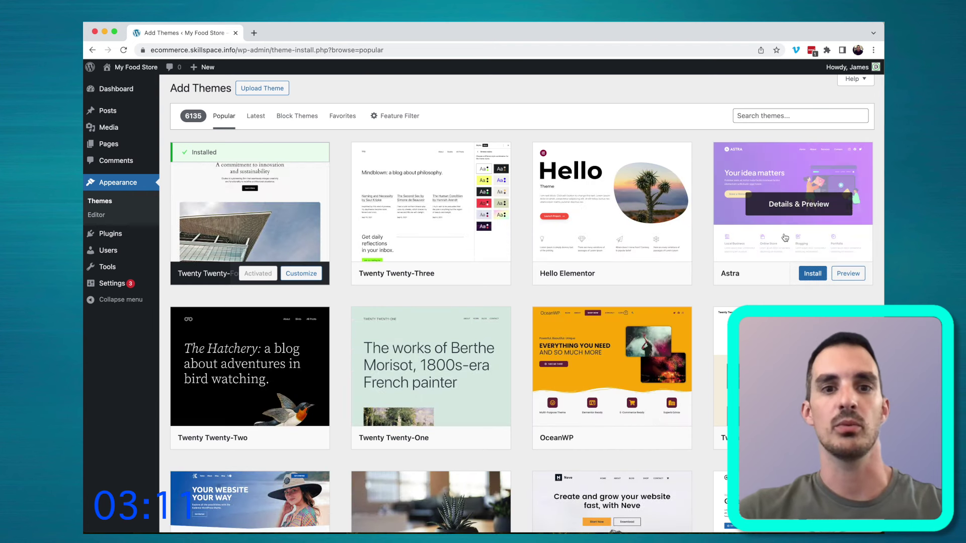
click(815, 274)
click(794, 275)
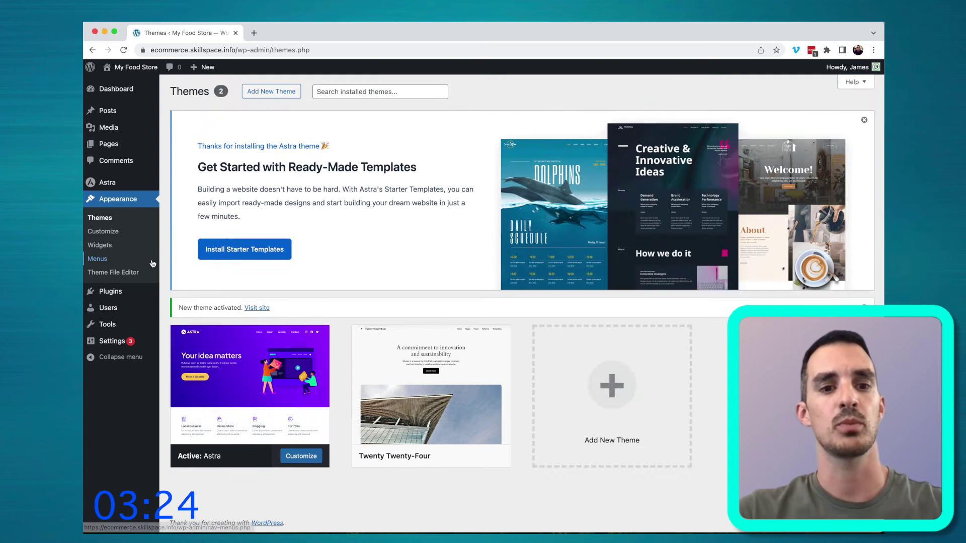
click(227, 256)
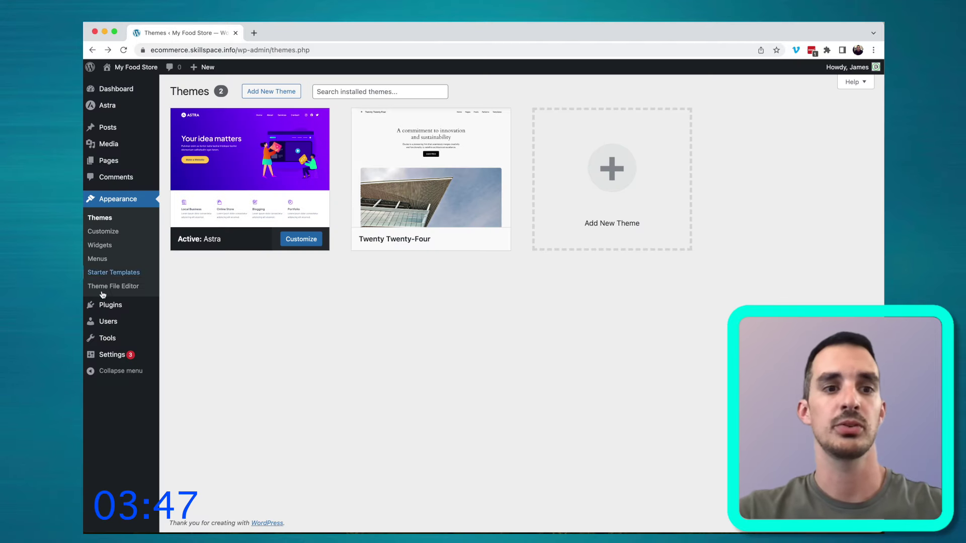
Open the Starter Templates library and launch the free AI Builder, reaching ZipWP sign-up
mouse_move(121, 306)
click(176, 314)
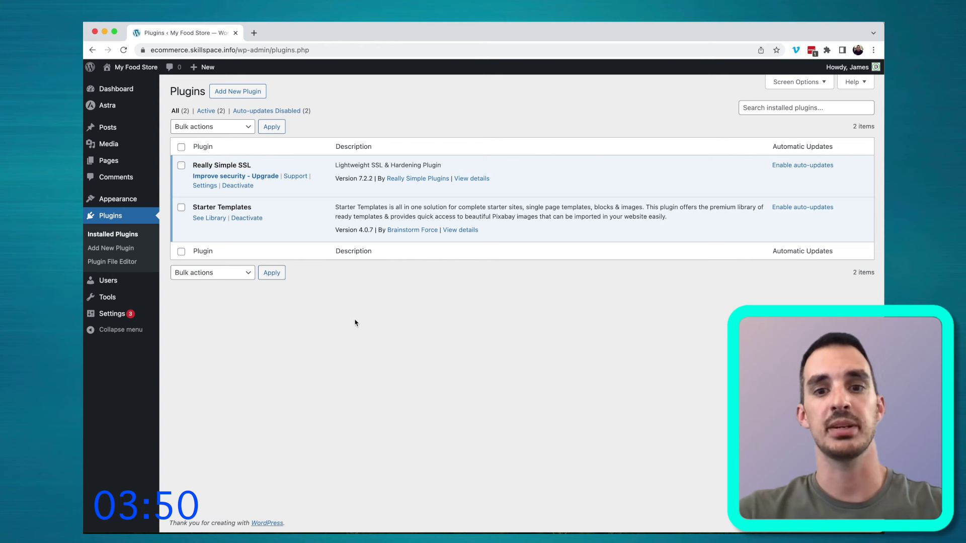
click(209, 218)
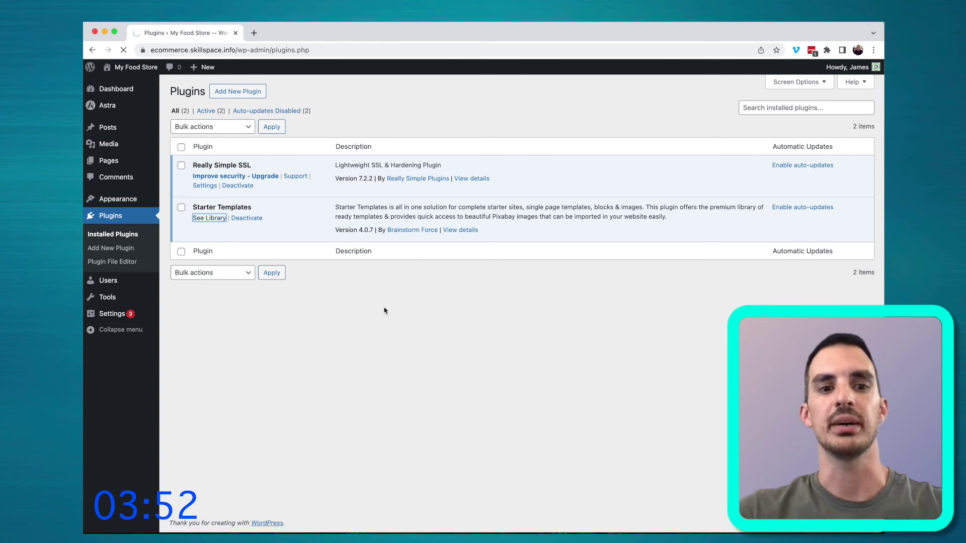
click(580, 370)
click(296, 372)
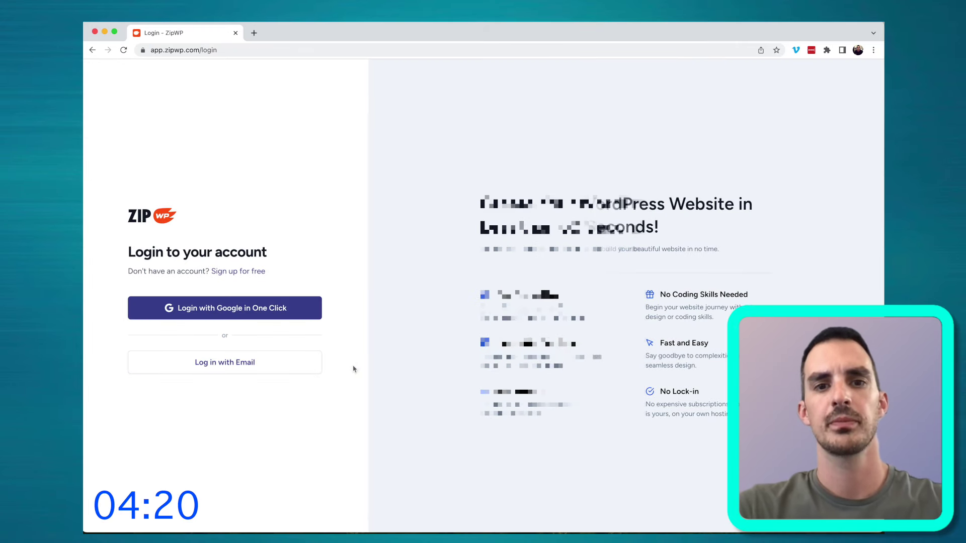
Sign up for ZipWP with a Google account and authorize it for the WordPress site
click(255, 271)
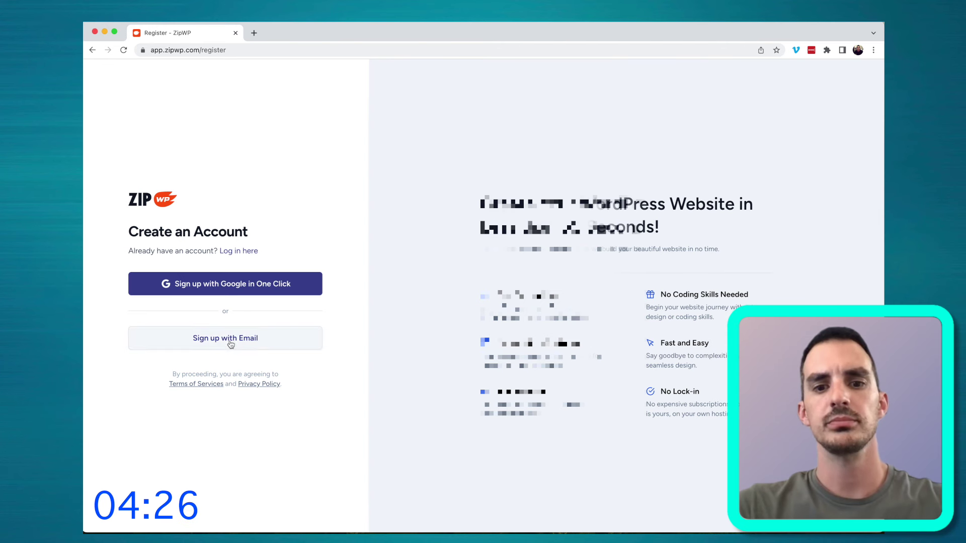
click(258, 285)
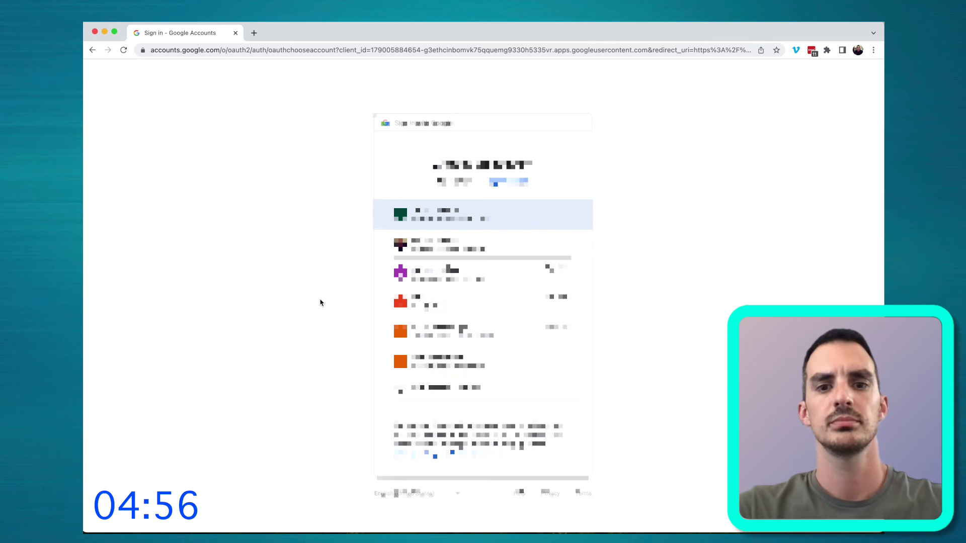
click(443, 244)
click(528, 342)
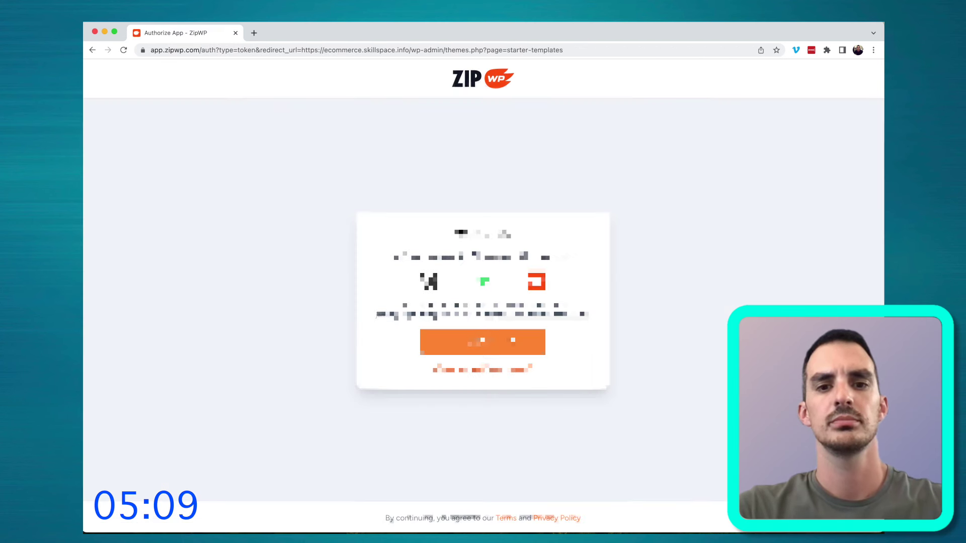
click(487, 352)
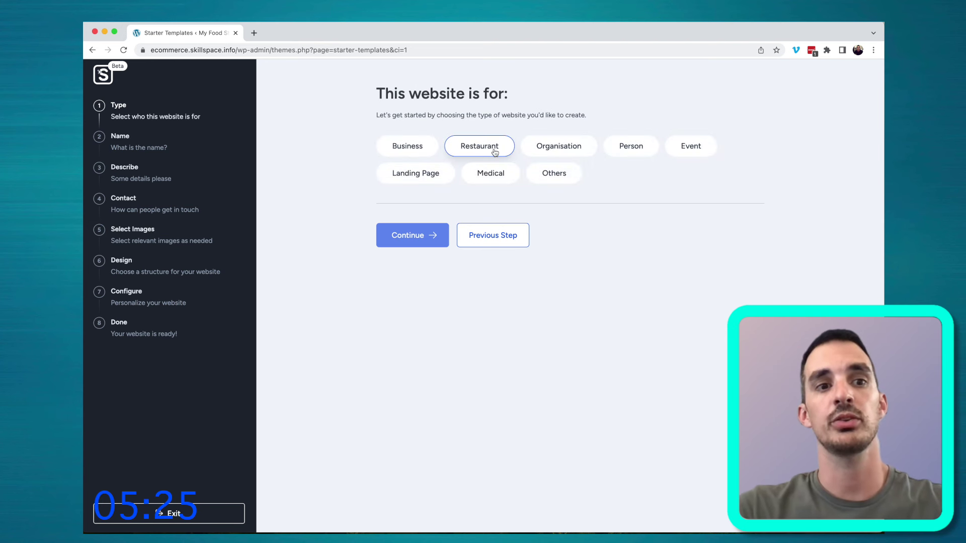
Choose Business as the website type and name it My Food Store
click(427, 146)
click(413, 235)
text(Mt)
text( Food Store)
click(411, 210)
Describe the business as selling ready-made food online, then improve the description using AI
text(I sell food online)
click(399, 144)
text(ready made)
click(501, 152)
text(for d)
text(rs)
click(402, 285)
click(483, 358)
click(413, 241)
Enter the business e-mail, phone number and postal address on the Contact step
click(402, 293)
key(Tab)
text(012345678)
click(552, 228)
text(My Food, Delicious Avenue, South Africa)
Select the first seven food images, including meal-prep, pasta and salad photos
click(416, 360)
click(352, 253)
click(520, 259)
click(622, 248)
click(788, 248)
click(714, 362)
scroll(475, 364, down, 5)
click(338, 336)
click(461, 342)
Select four more images, including tacos and steak, and continue to the design step
scroll(672, 359, down, 5)
scroll(623, 352, down, 3)
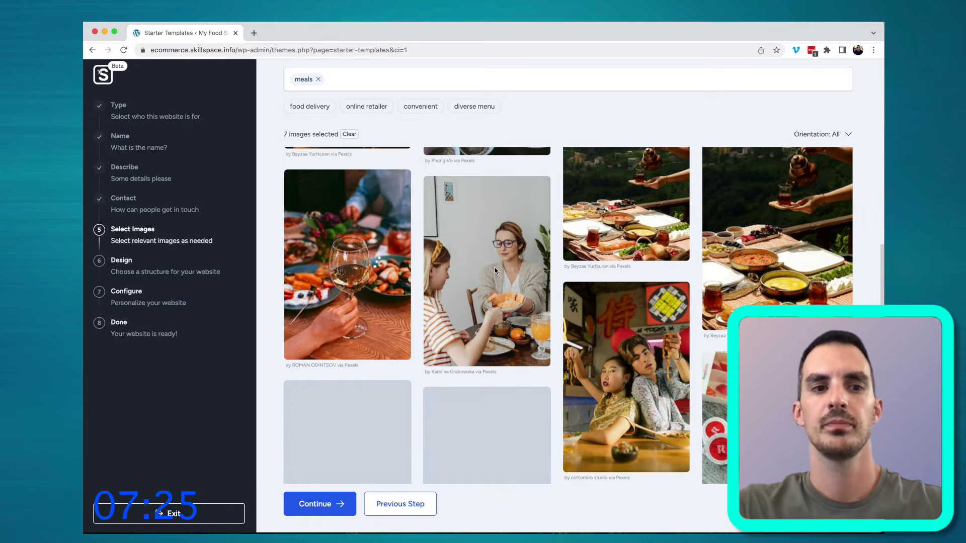
click(511, 272)
scroll(629, 348, down, 5)
scroll(628, 348, down, 3)
click(493, 215)
click(406, 347)
click(395, 226)
click(342, 497)
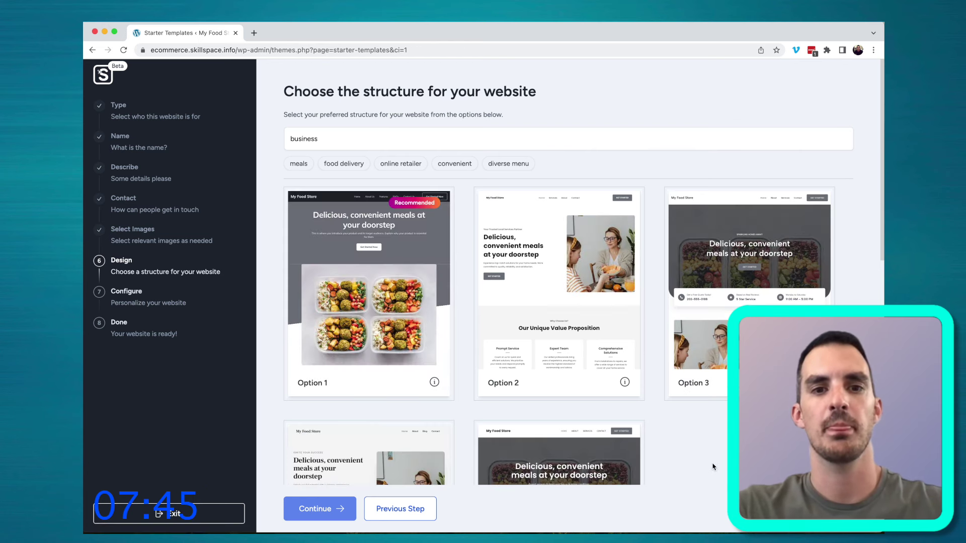
Pick the Option 1 design for My Food Store and confirm 'Yes! Build This Website.'
scroll(712, 467, down, 3)
scroll(713, 467, up, 3)
scroll(712, 467, down, 4)
scroll(711, 467, up, 4)
click(416, 219)
click(325, 505)
click(474, 399)
scroll(494, 316, down, 2)
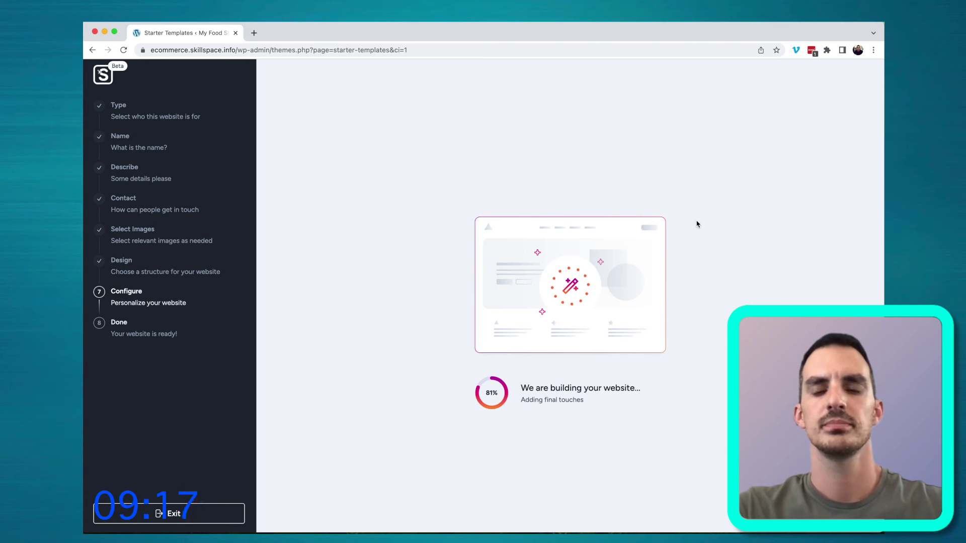